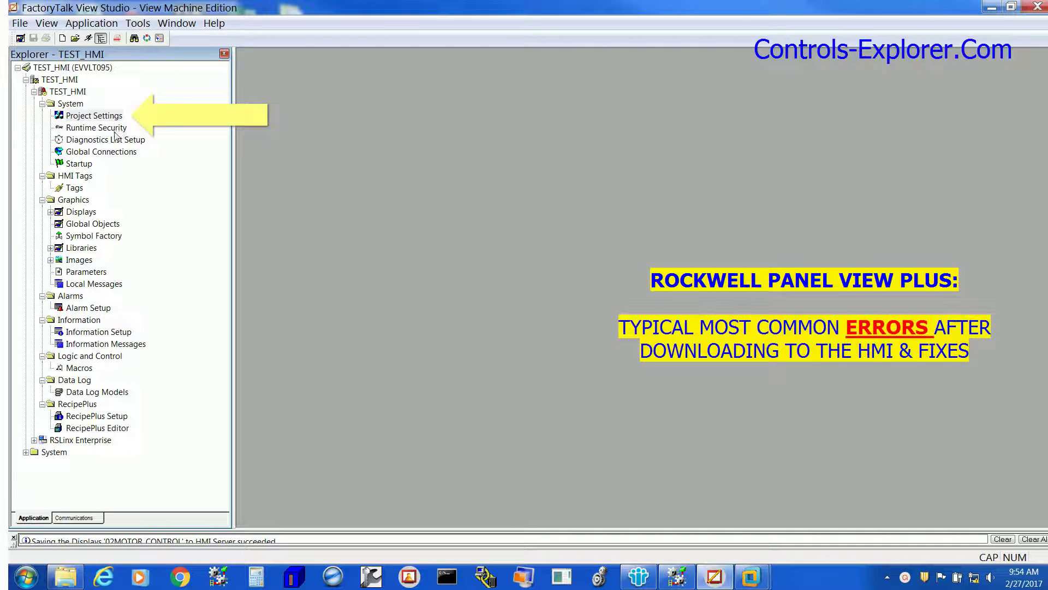
- Change the project window size to PVPlus 7 Standard/Performance 6"/7" (640x480) and accept display rescaling
double_click(91, 116)
right_click(90, 119)
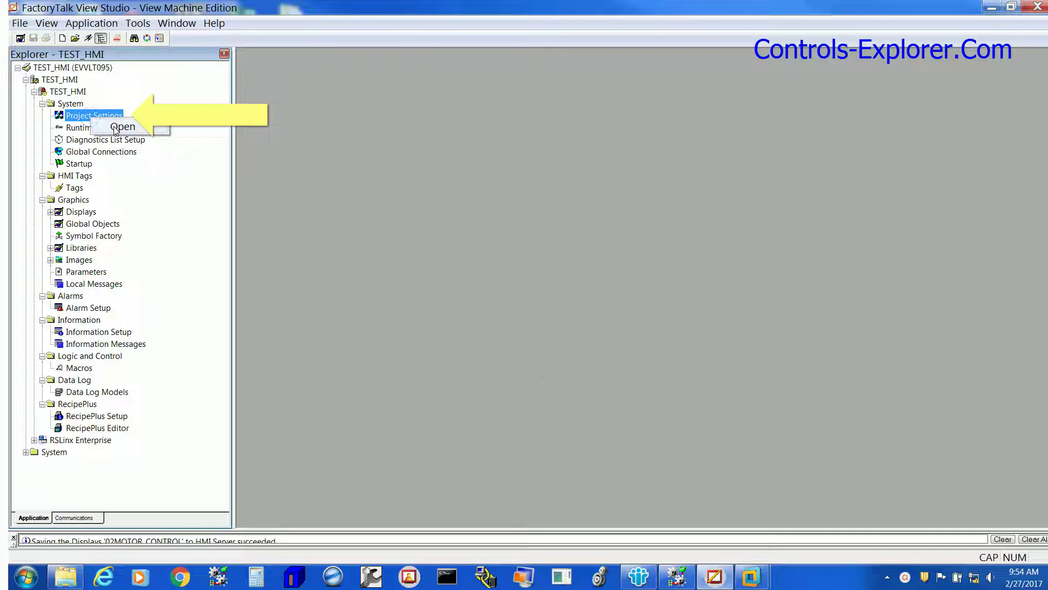
left_click(120, 127)
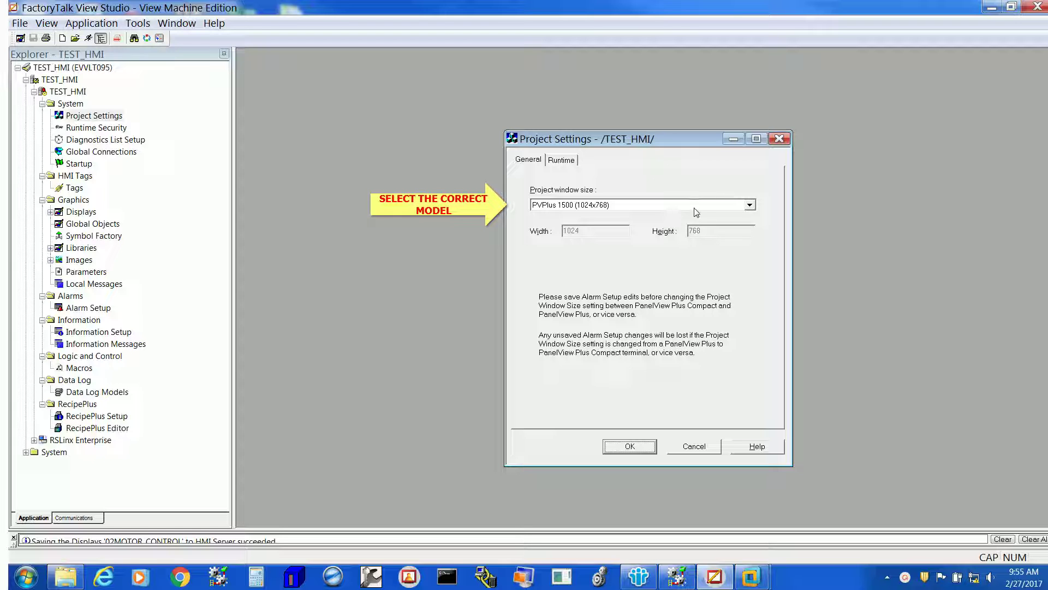
left_click(750, 206)
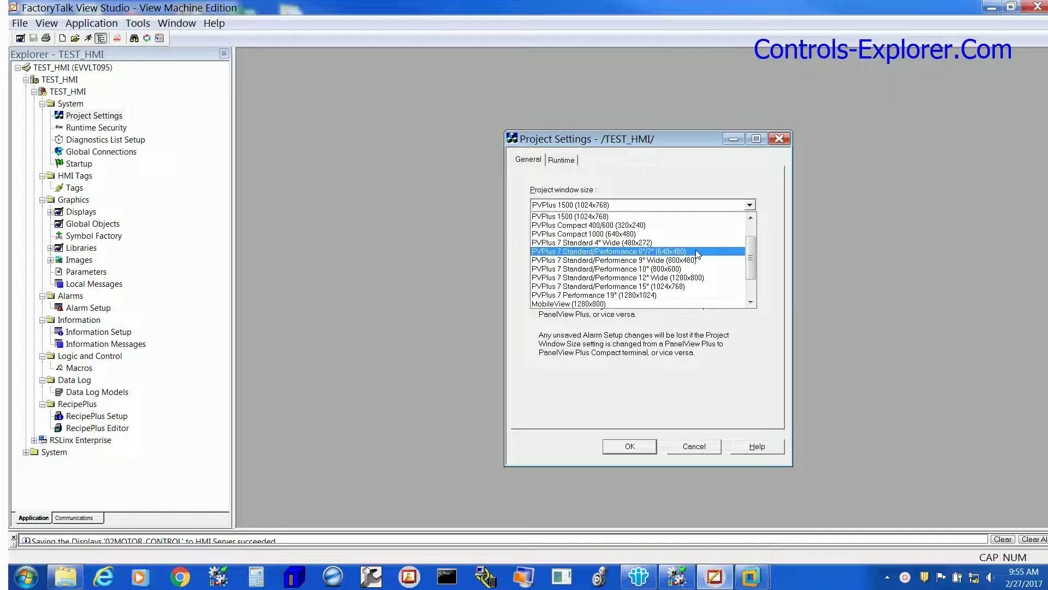
left_click(695, 252)
left_click(634, 446)
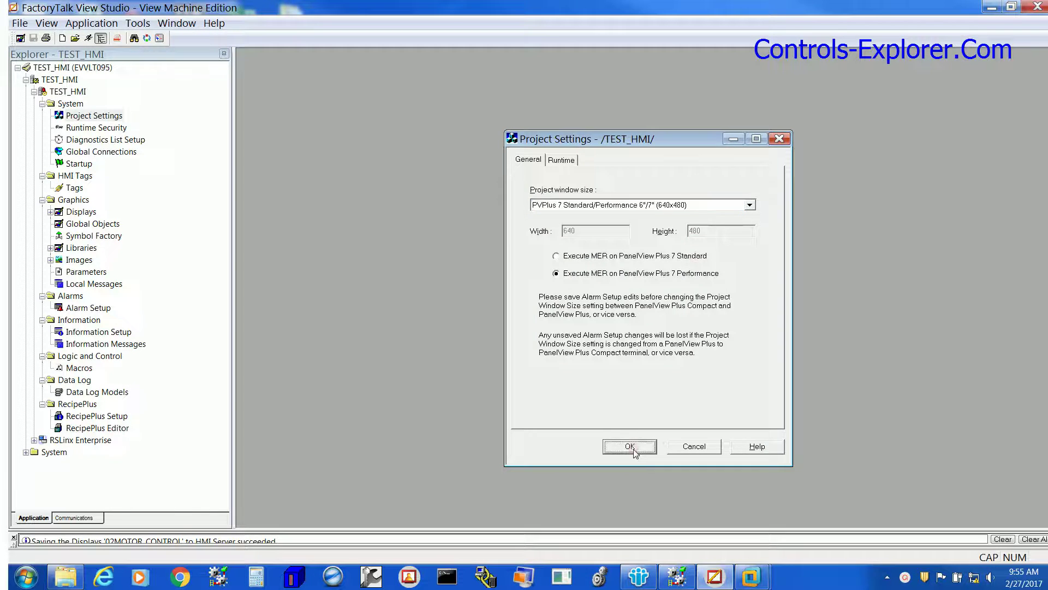
left_click(533, 382)
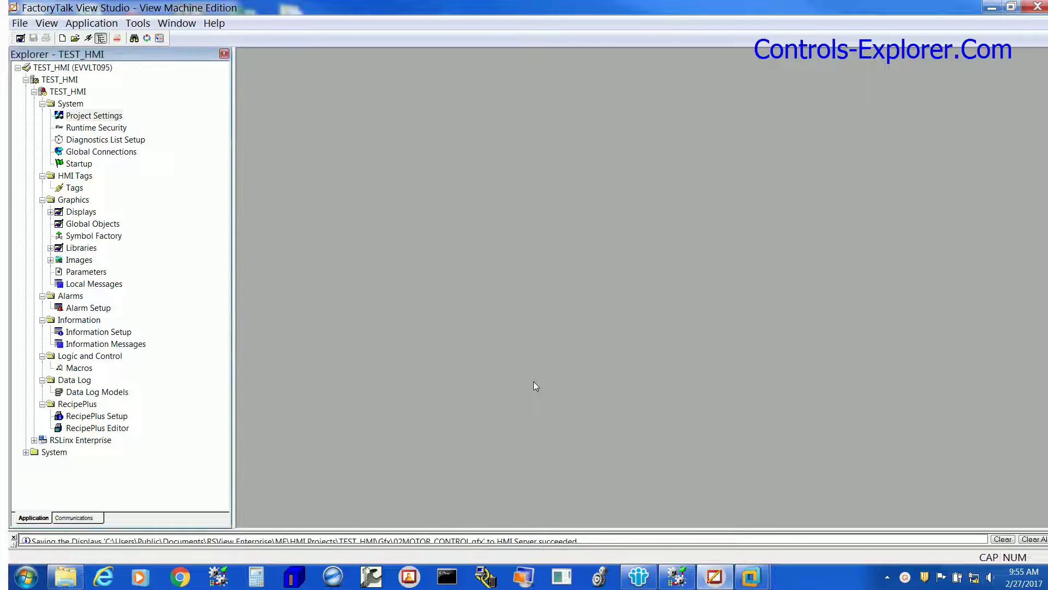
left_click(114, 41)
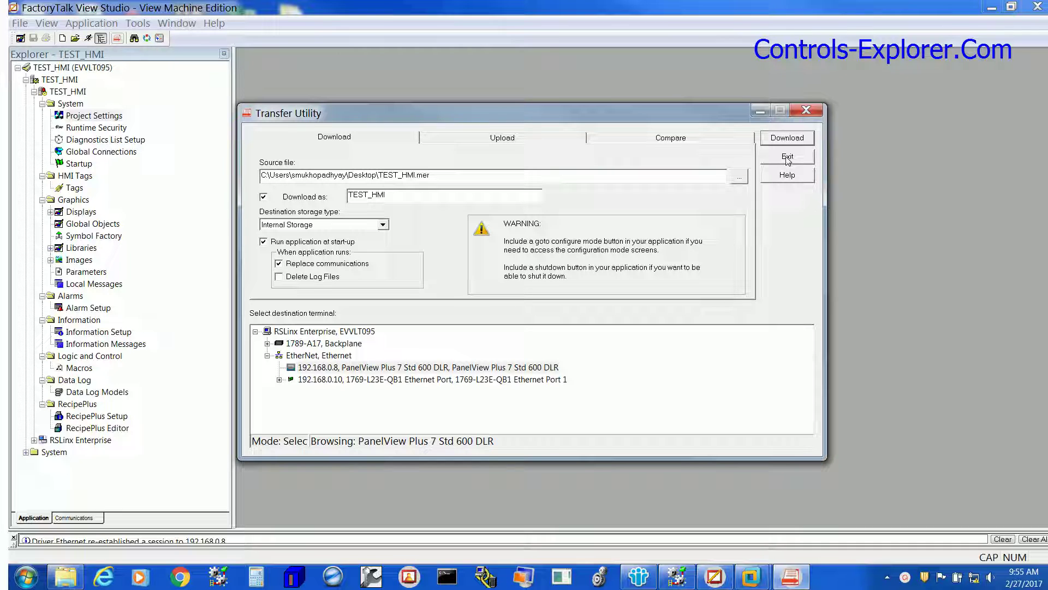
left_click(788, 159)
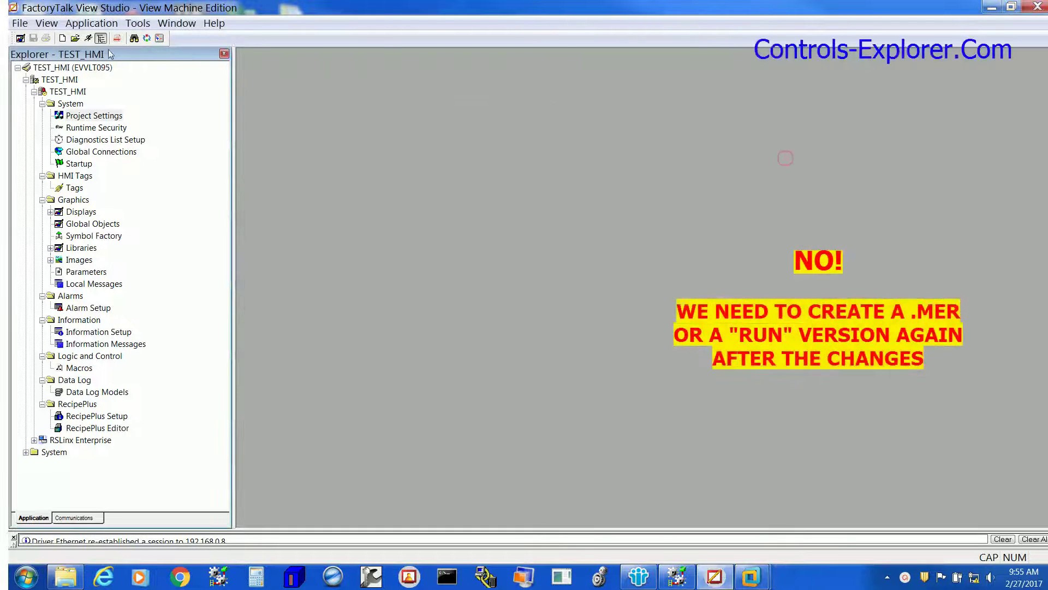
- Build TEST_HMI.mer on the Desktop as a Runtime 8.0 Application, overwriting the existing file
left_click(92, 22)
left_click(125, 54)
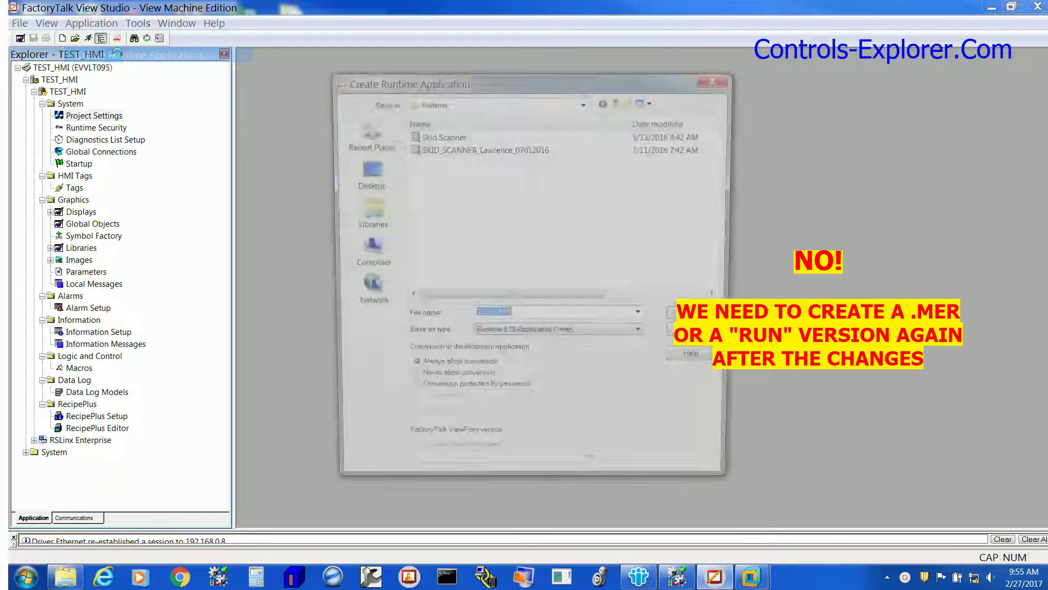
left_click(365, 172)
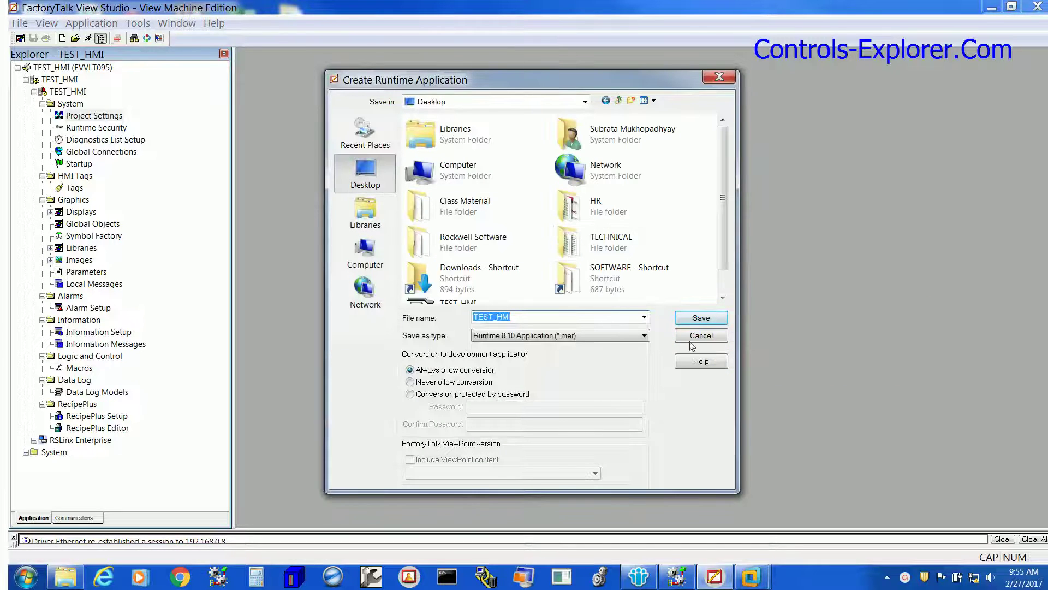
left_click(645, 337)
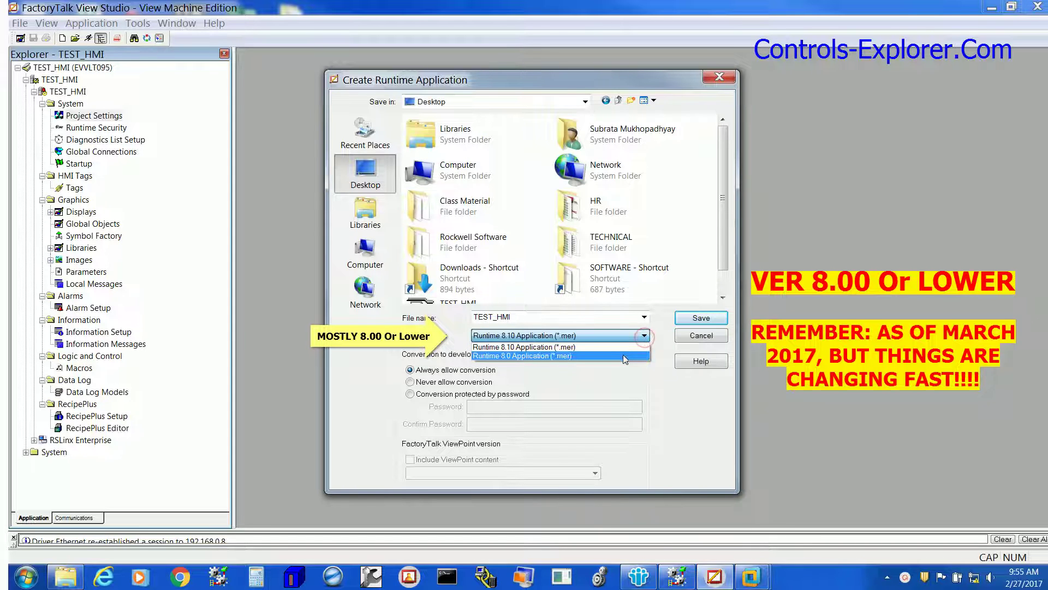
left_click(624, 354)
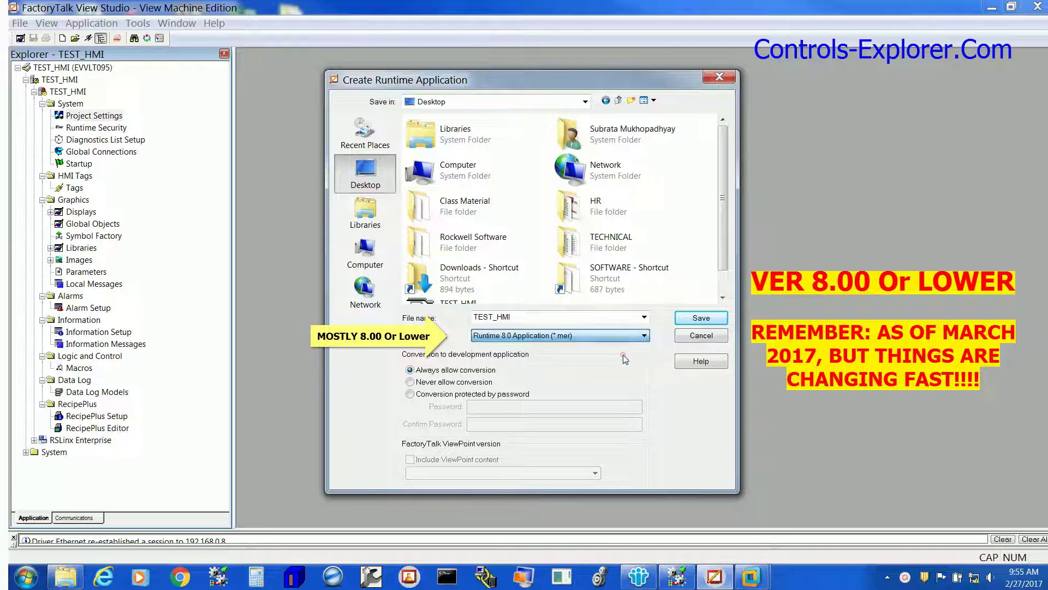
left_click(701, 318)
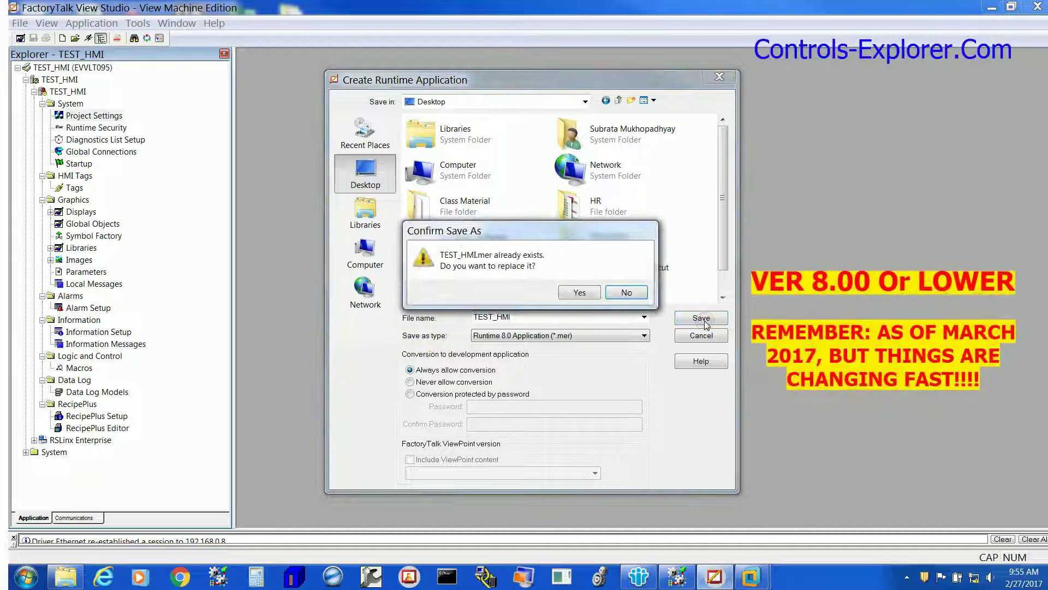
left_click(583, 292)
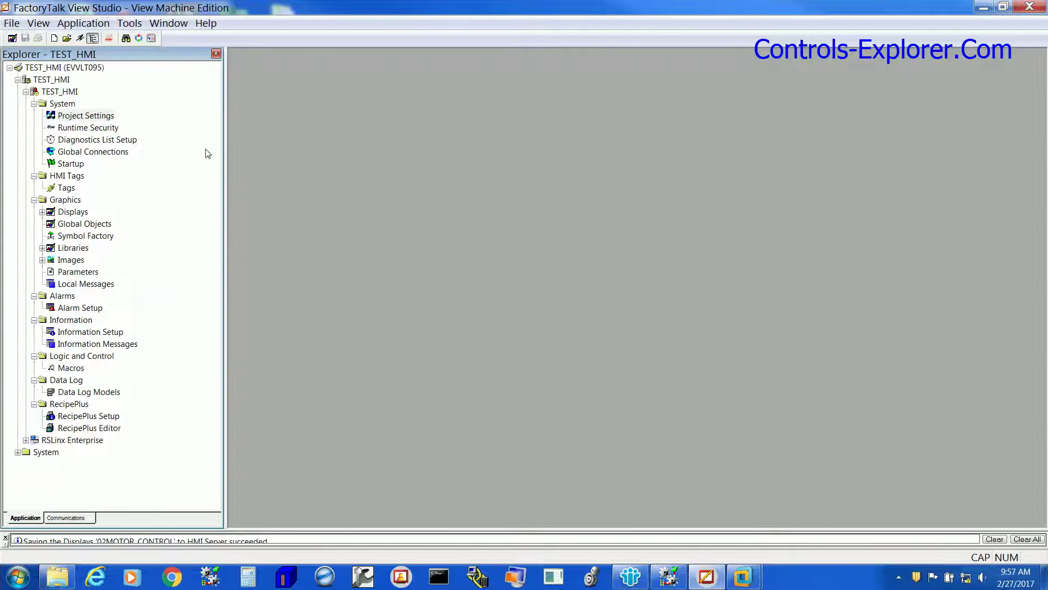
- In the Transfer Utility, load TEST_HMI.mer as the source file
left_click(109, 38)
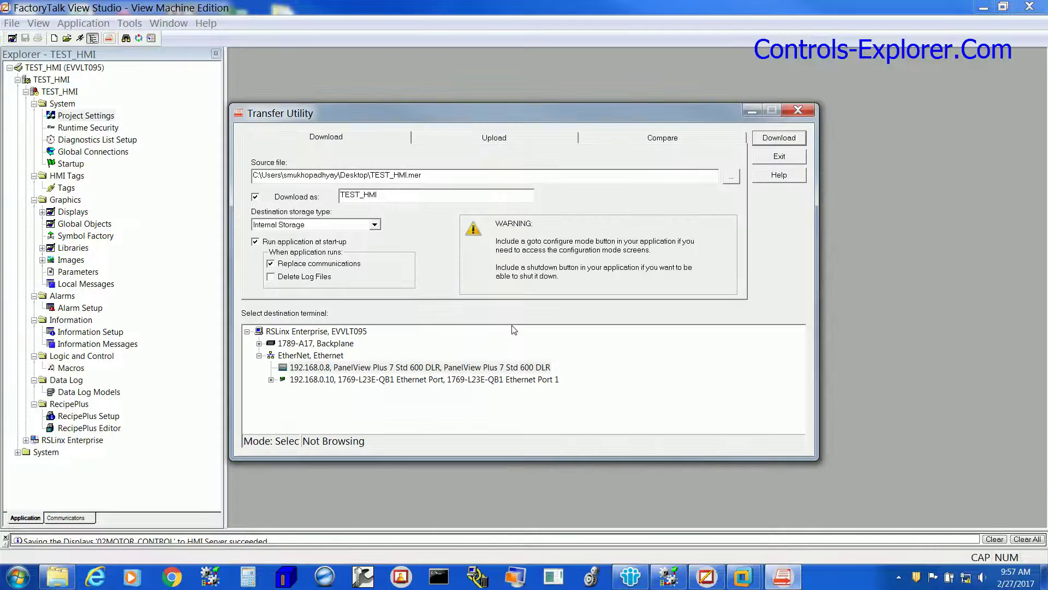
left_click(731, 176)
scroll(805, 329, "down", 5)
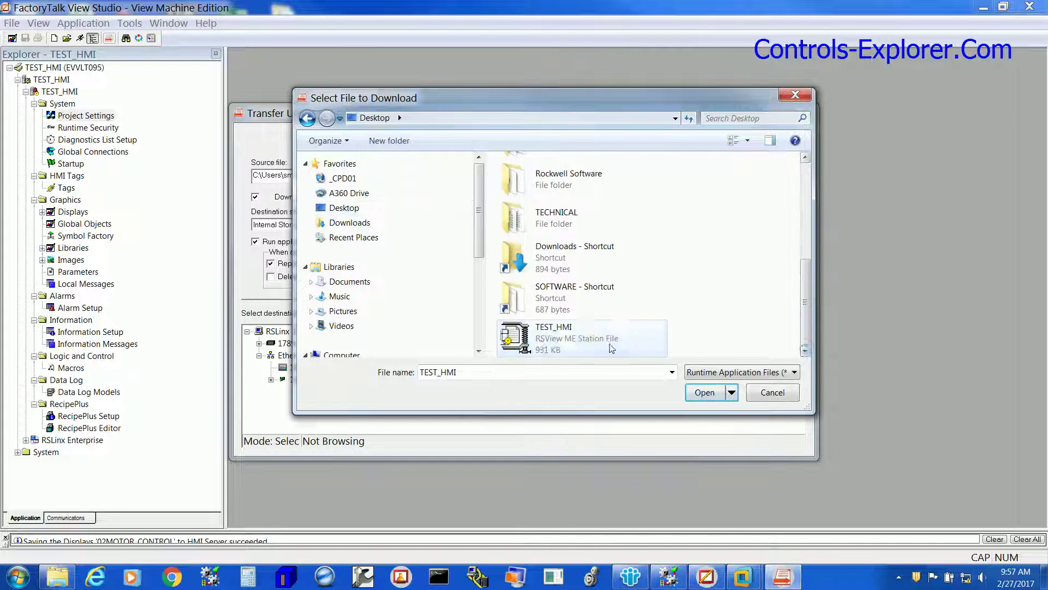
left_click(554, 330)
left_click(704, 392)
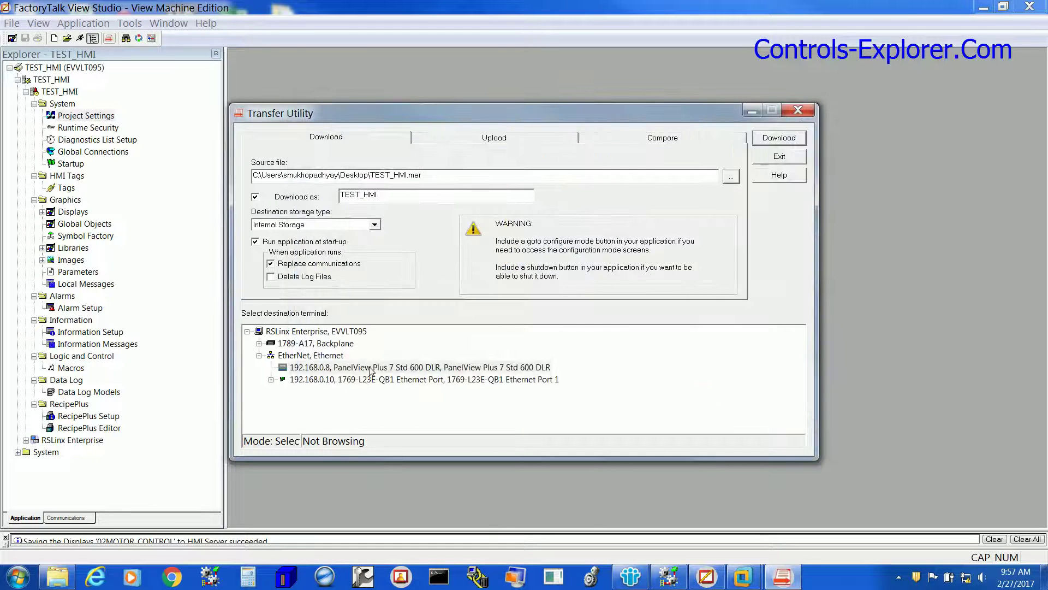
- Download TEST_HMI.mer to the PanelView Plus 7 at 192.168.0.8, overwriting its application
left_click(370, 369)
left_click(782, 139)
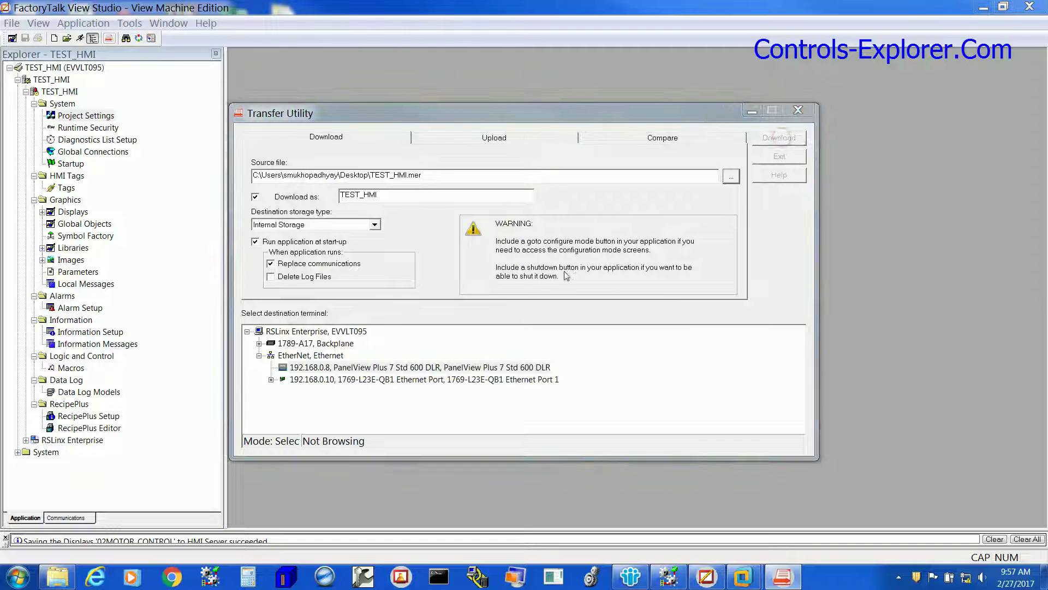
left_click(556, 344)
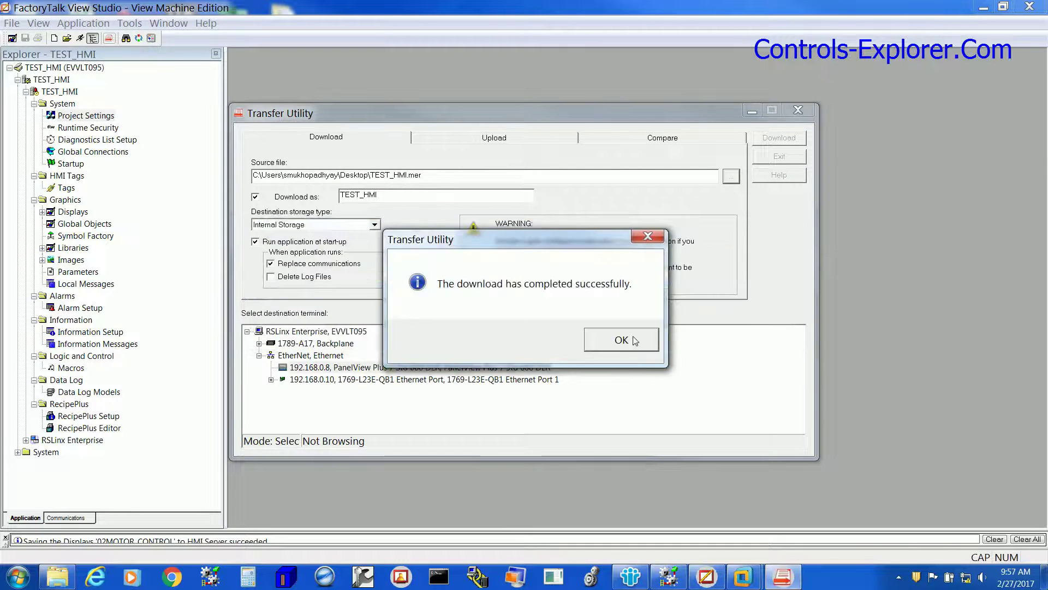
left_click(628, 340)
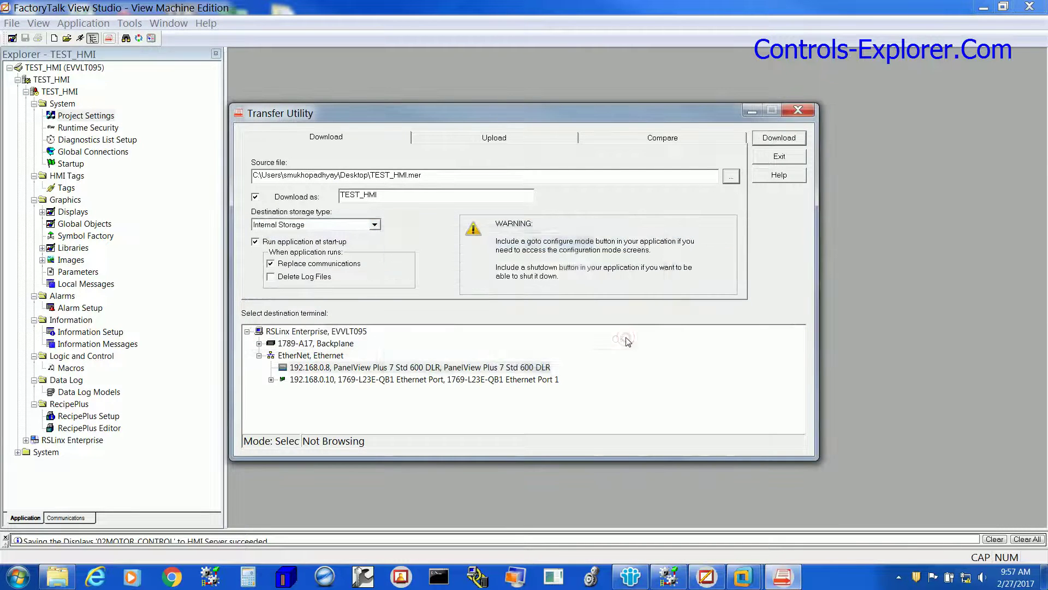
left_click(780, 157)
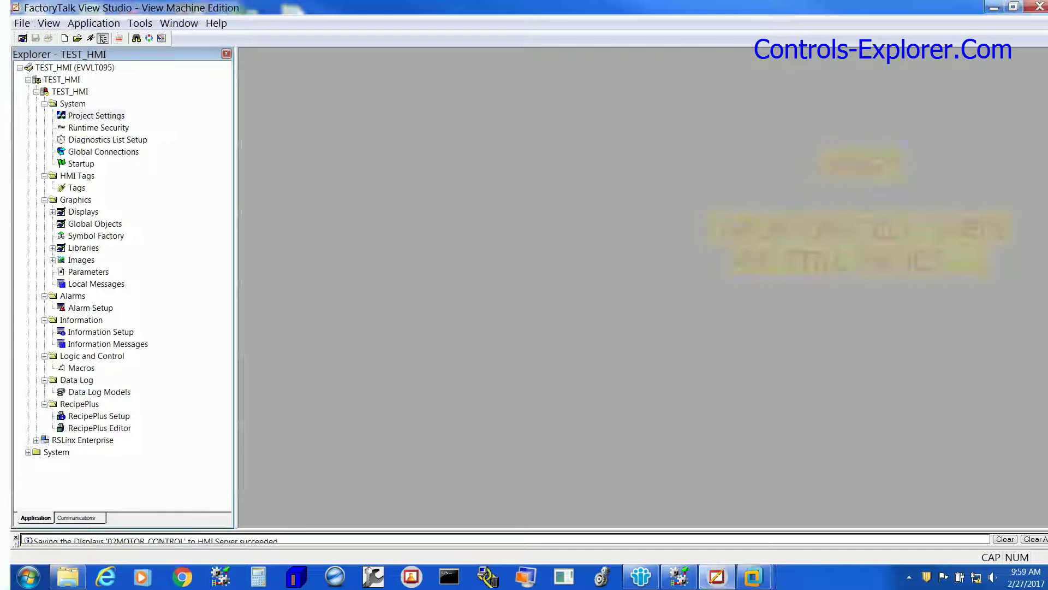
- In Project Settings, choose Execute MER on PanelView Plus 7 Standard and apply
left_click(97, 117)
double_click(107, 120)
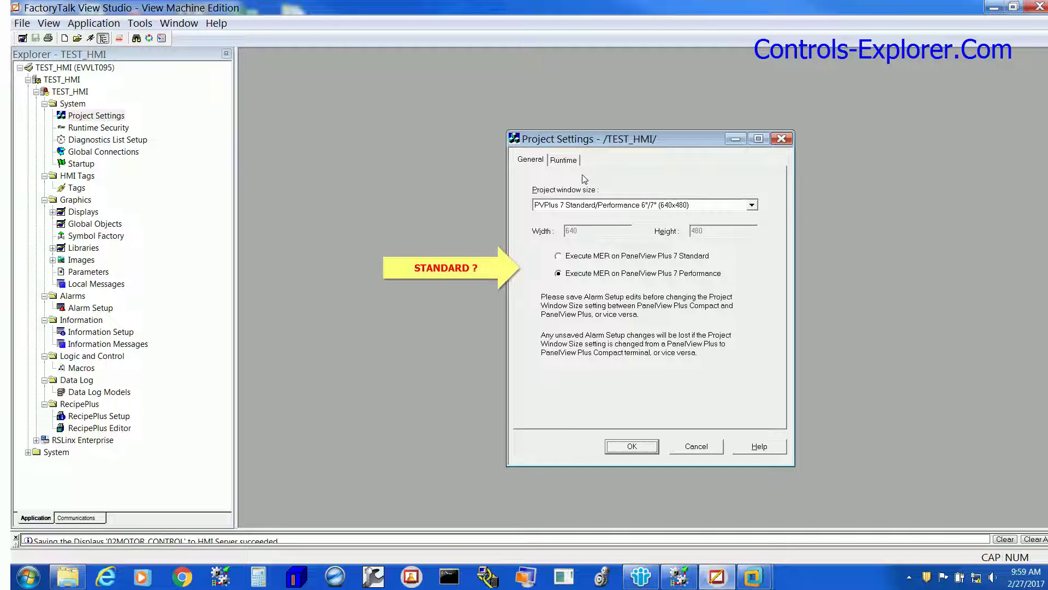
left_click(558, 256)
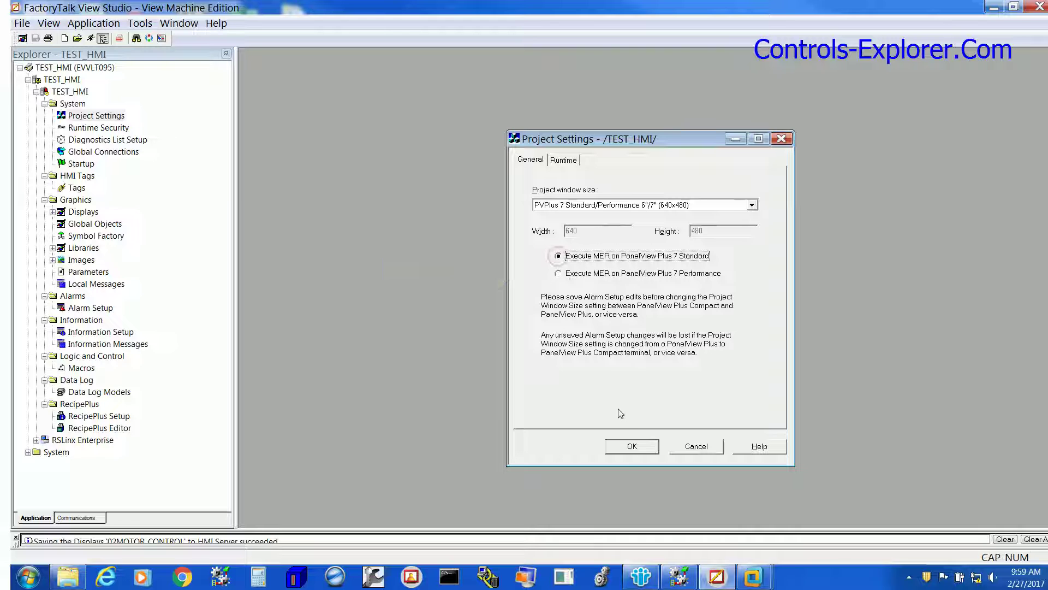
left_click(625, 453)
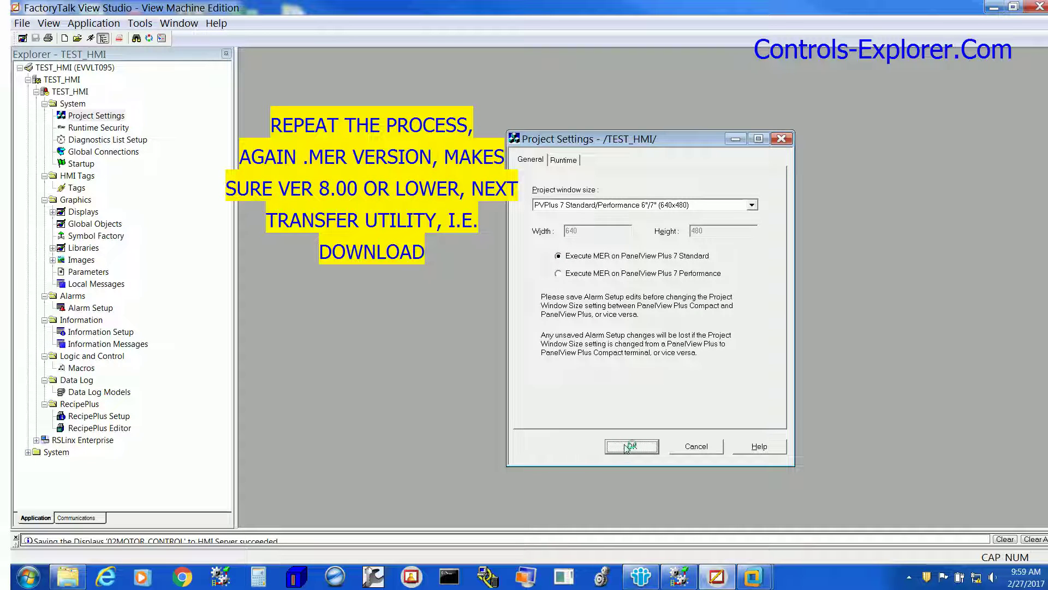
left_click(631, 446)
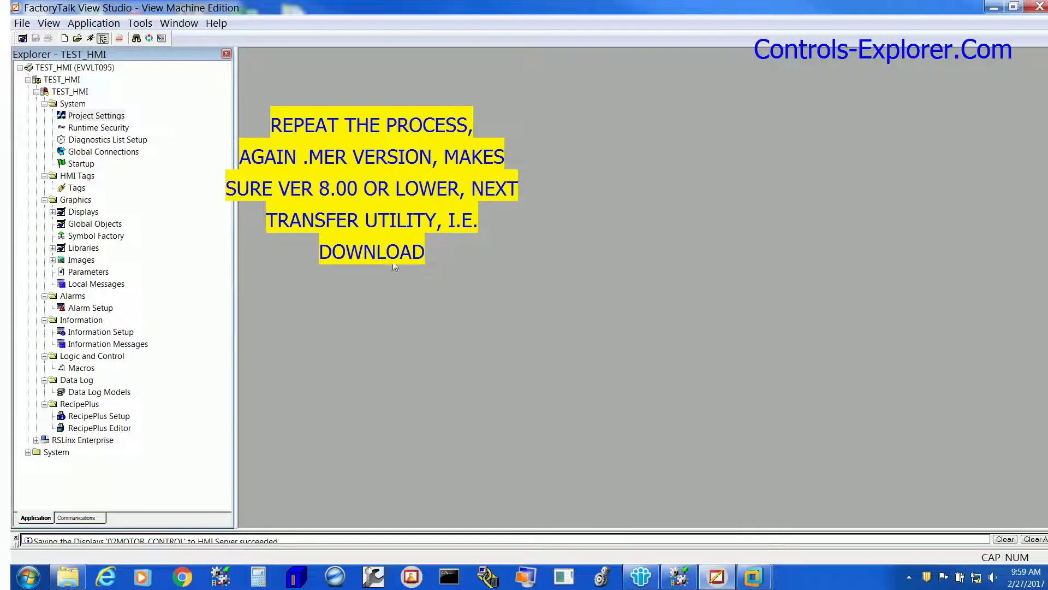
- Recreate TEST_HMI.mer as a Runtime 8.0 Application on the Desktop, replacing the previous file
left_click(94, 22)
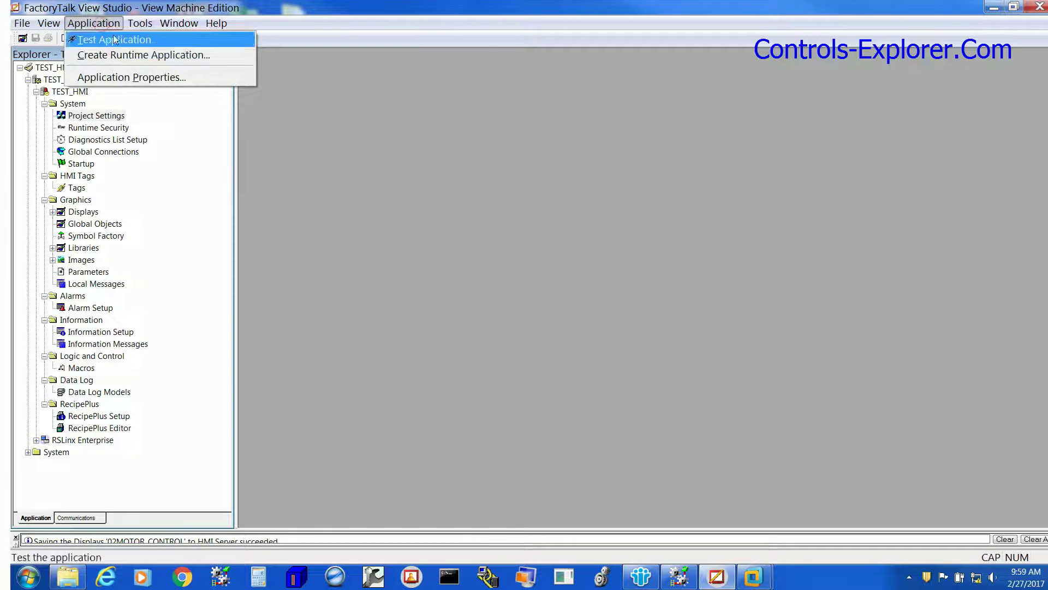
left_click(143, 55)
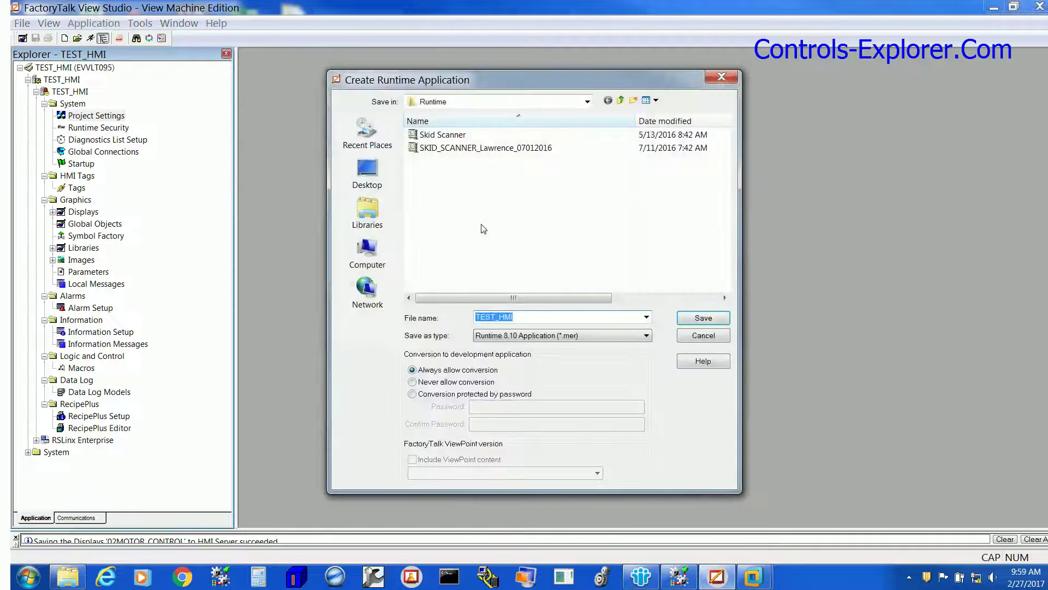
left_click(645, 337)
left_click(620, 351)
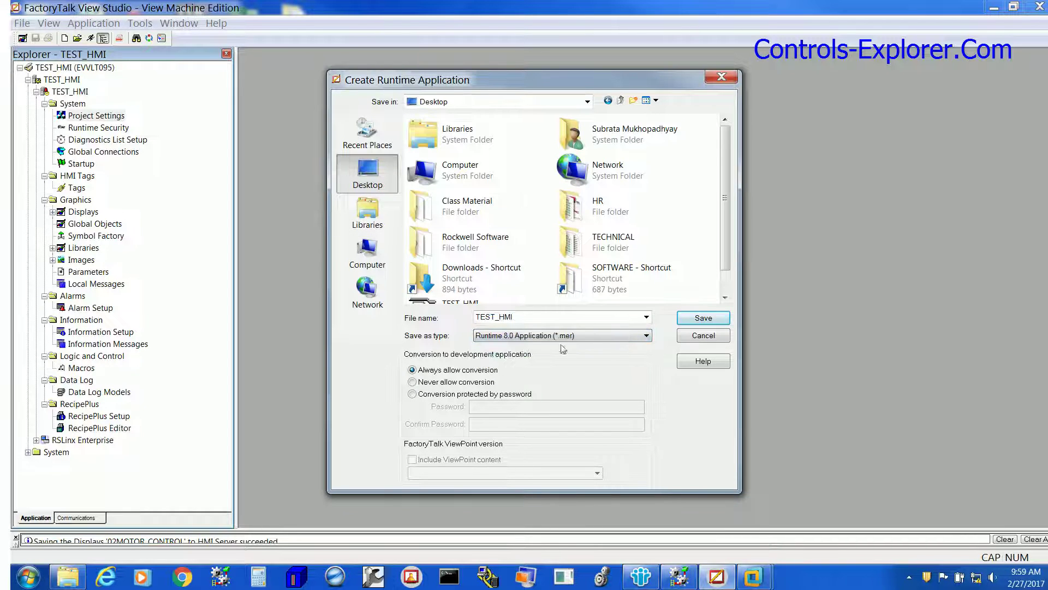
left_click(703, 318)
left_click(580, 296)
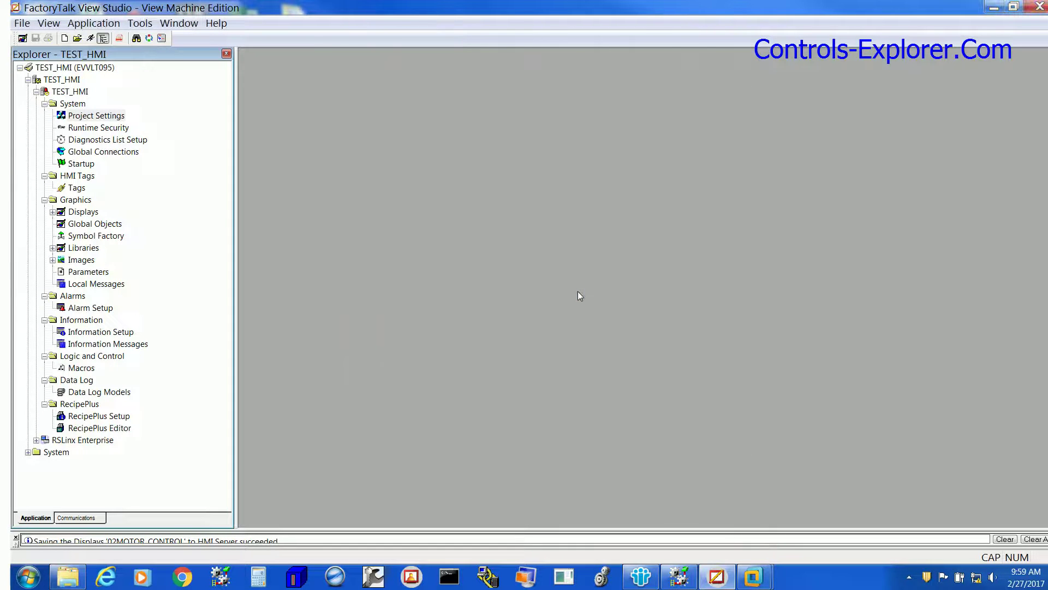